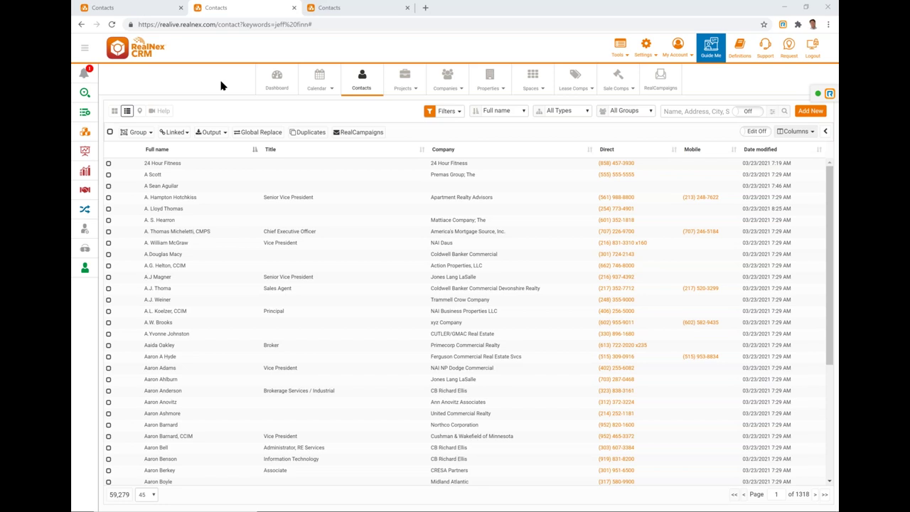
Step: Return to the browser tab with the single-contact search result and its detail panel
{"action": "left_click", "coordinate": [344, 13]}
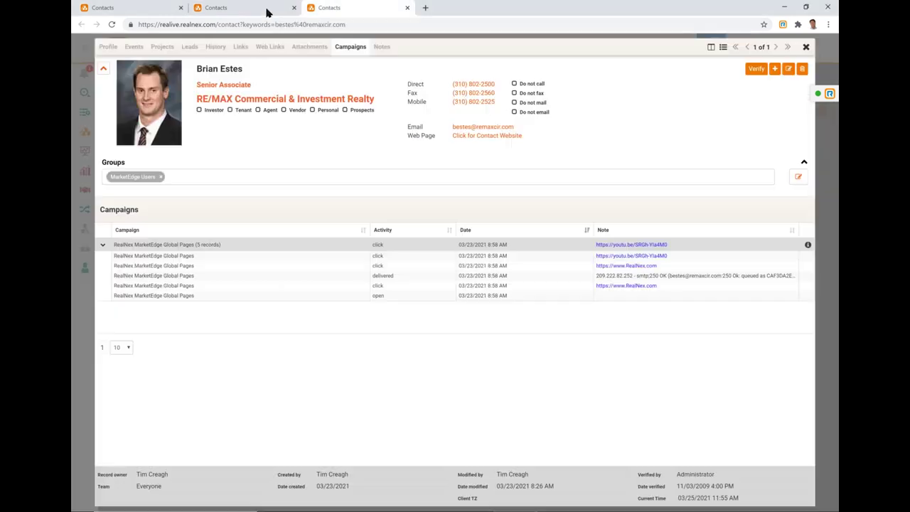
{"action": "left_click", "coordinate": [268, 12]}
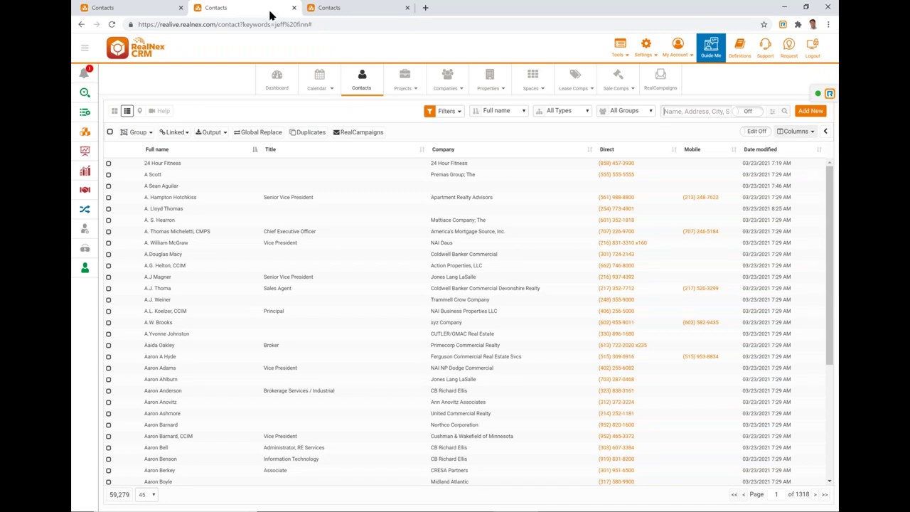
{"action": "left_click", "coordinate": [142, 8]}
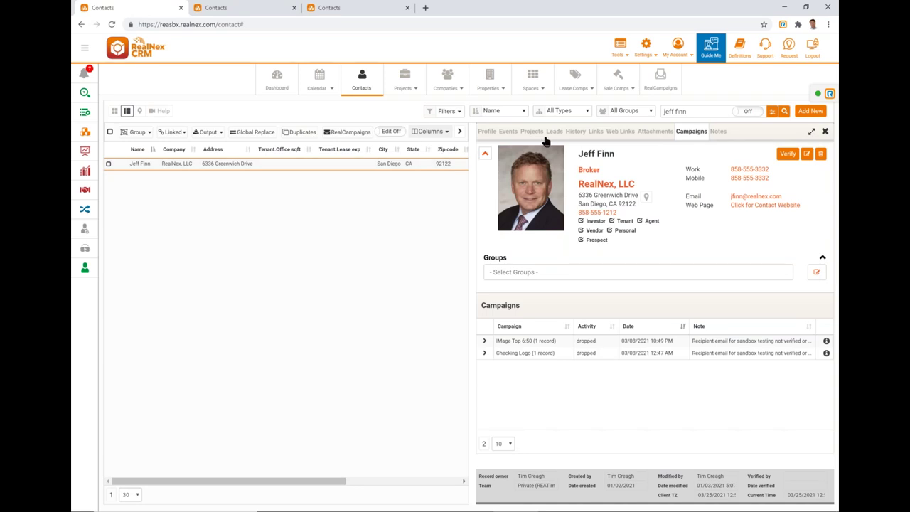
Step: Clear the contact search text so all 184 contacts are listed
{"action": "triple_click", "coordinate": [677, 111]}
{"action": "key", "text": "BackSpace"}
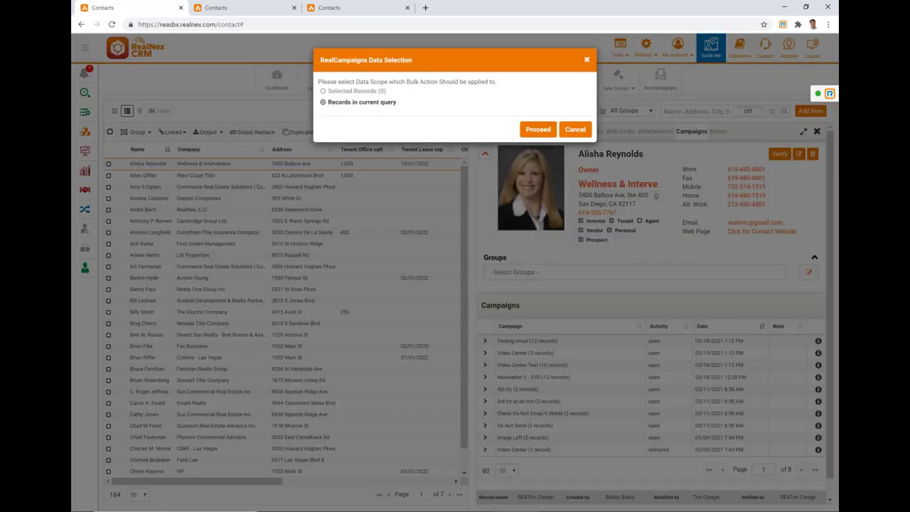
Step: Proceed with 'Records in current query' and show the RealNex Templates library
{"action": "left_click", "coordinate": [524, 130]}
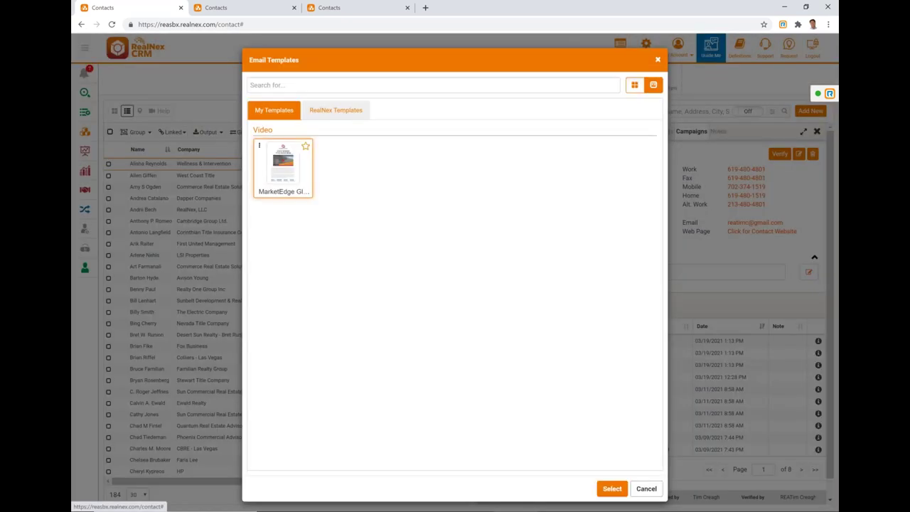
{"action": "left_click", "coordinate": [335, 112]}
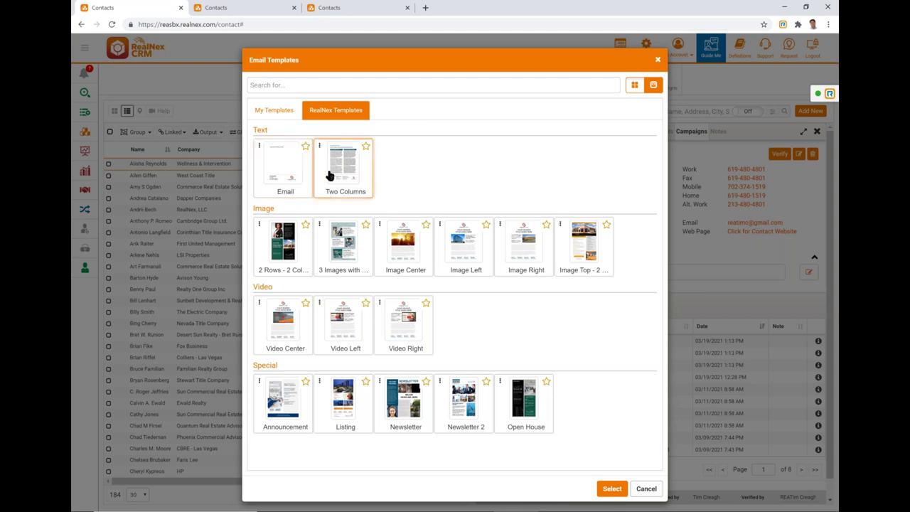
Step: Permanently delete the MarketEdge template from My Templates, then bring up the RealNex Email tile's options
{"action": "left_click", "coordinate": [288, 167]}
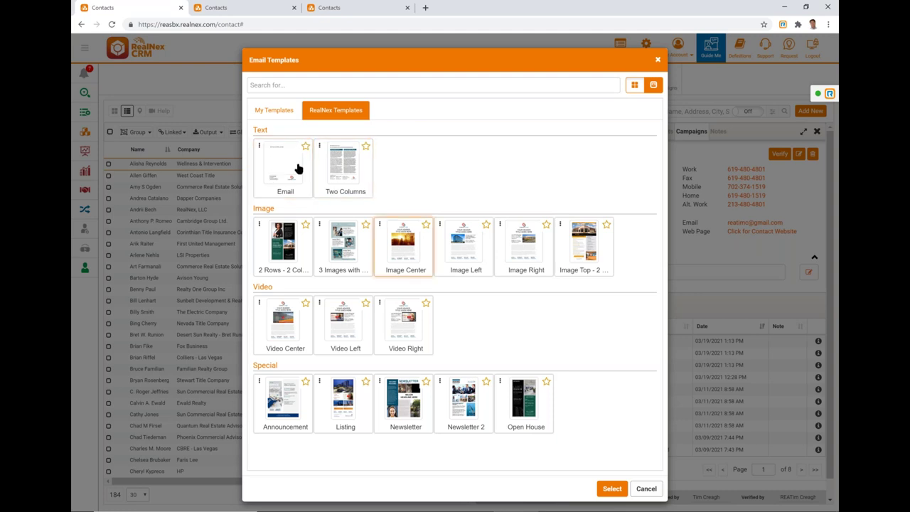
{"action": "left_click", "coordinate": [274, 111]}
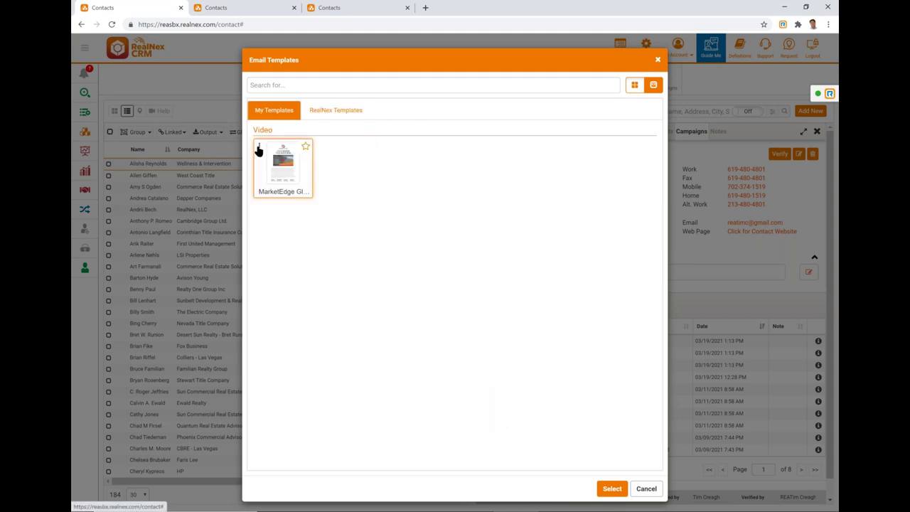
{"action": "left_click", "coordinate": [259, 146]}
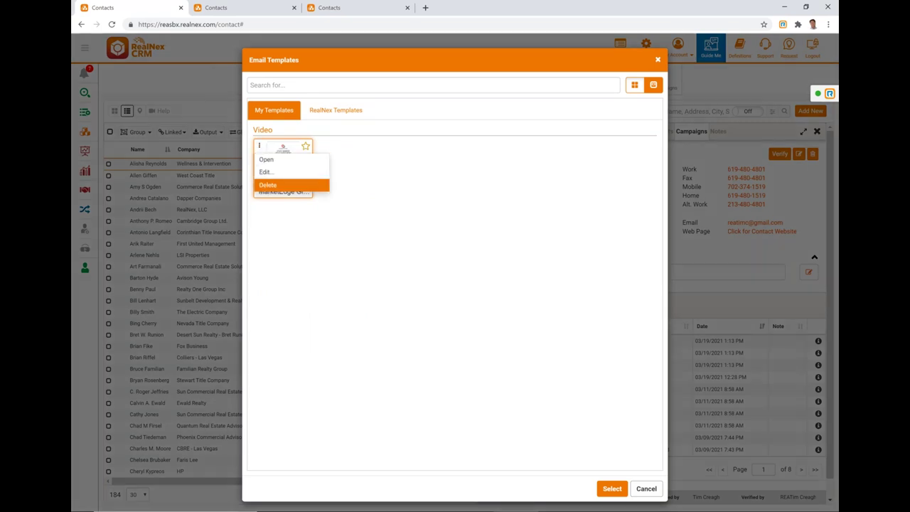
{"action": "left_click", "coordinate": [266, 186]}
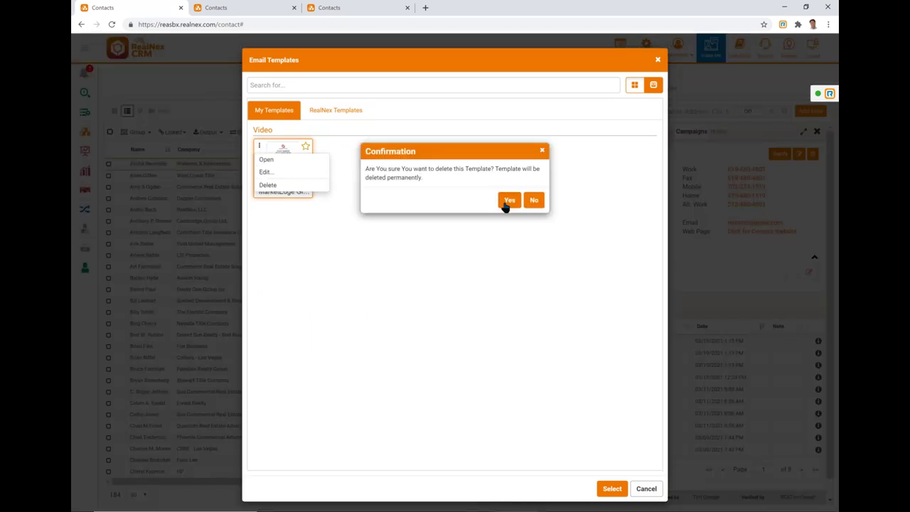
{"action": "left_click", "coordinate": [509, 197]}
{"action": "left_click", "coordinate": [334, 112]}
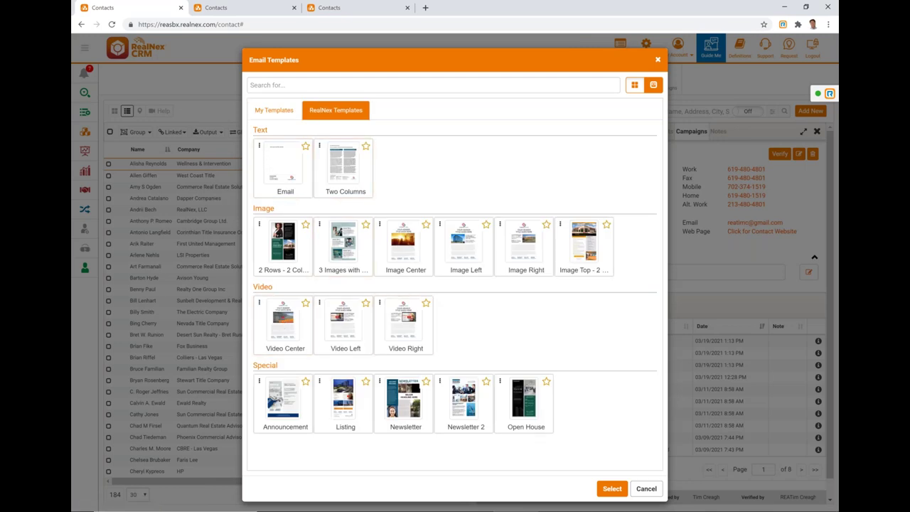
{"action": "left_click", "coordinate": [259, 147]}
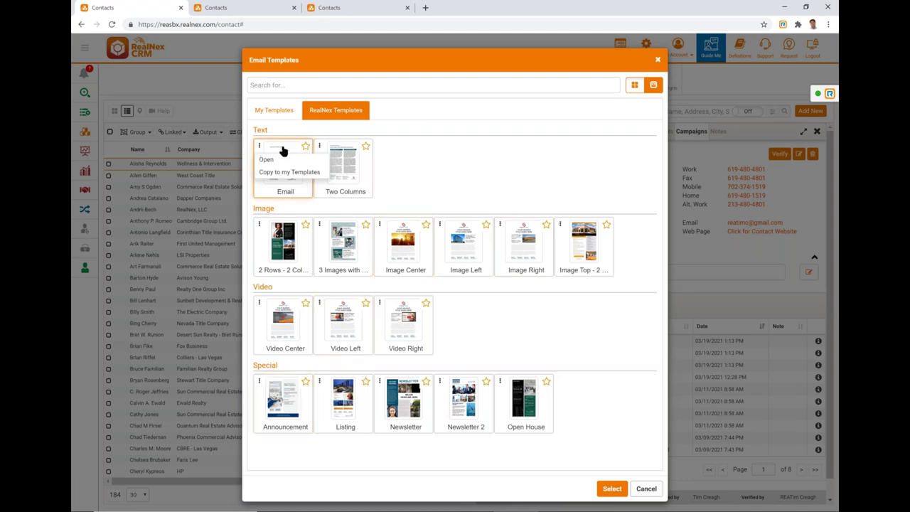
Step: Copy the RealNex Email template to My Templates, keeping the name 'Email'
{"action": "left_click", "coordinate": [259, 146]}
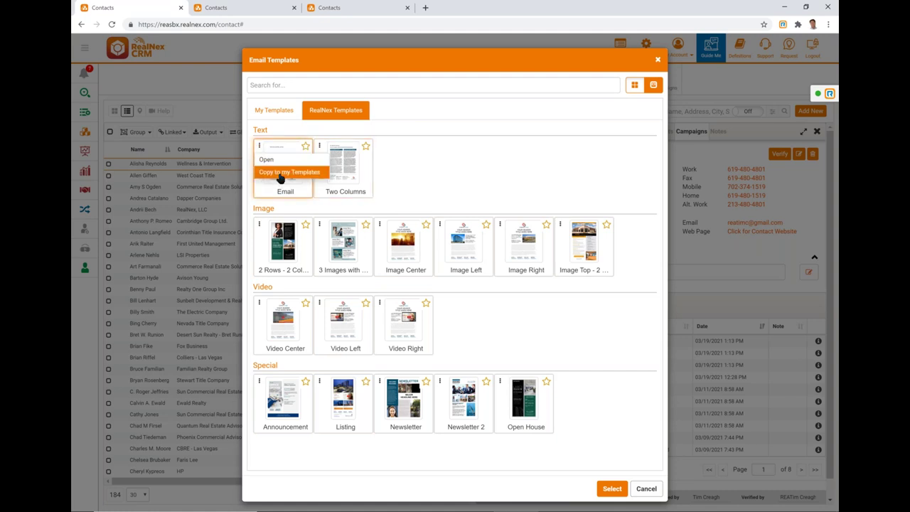
{"action": "left_click", "coordinate": [279, 173]}
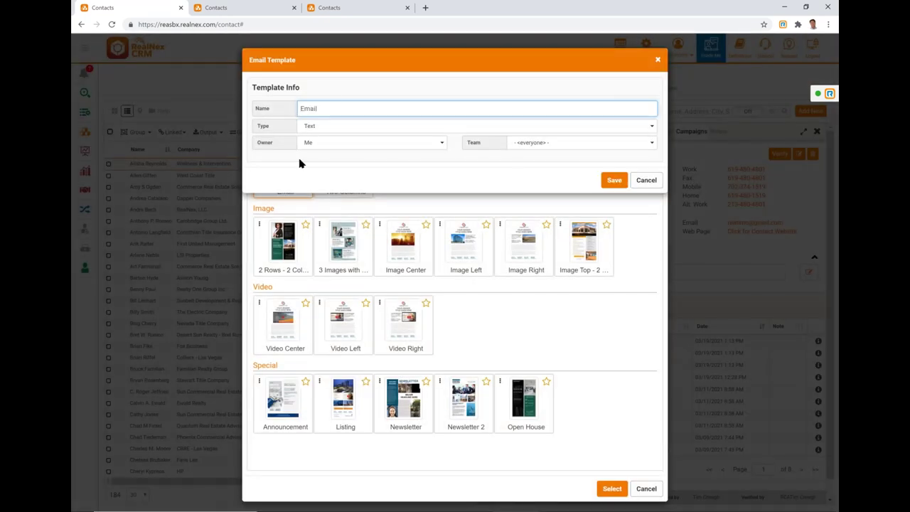
{"action": "left_click", "coordinate": [340, 108]}
{"action": "left_click", "coordinate": [613, 181]}
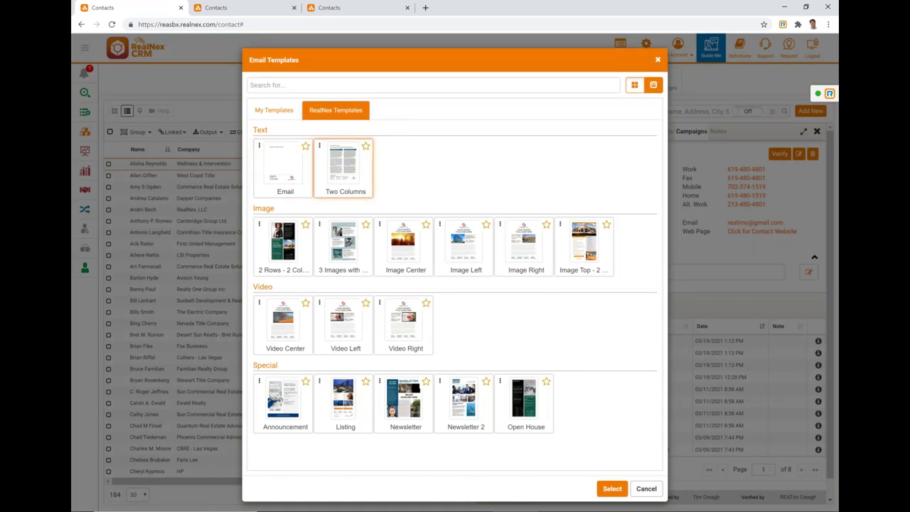
Step: Open the copied 'Email' template from My Templates in the editor using Edit
{"action": "left_click", "coordinate": [266, 116]}
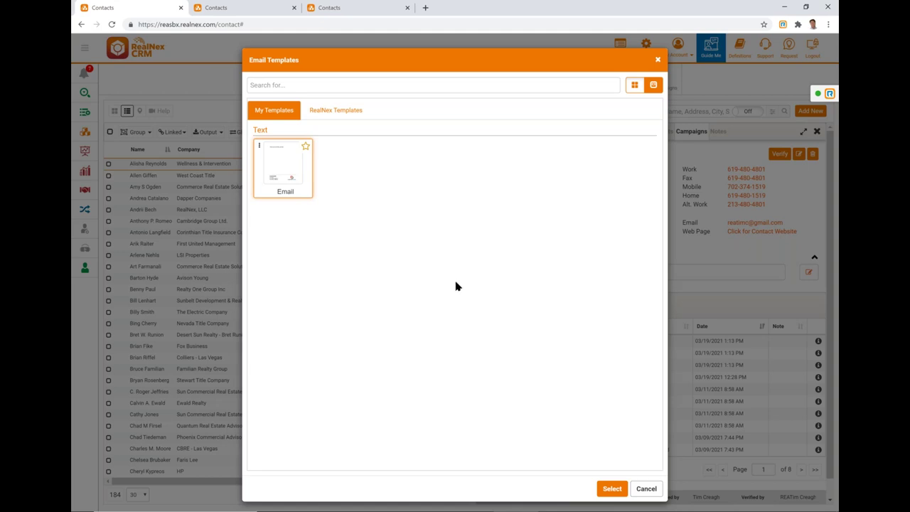
{"action": "left_click", "coordinate": [259, 146]}
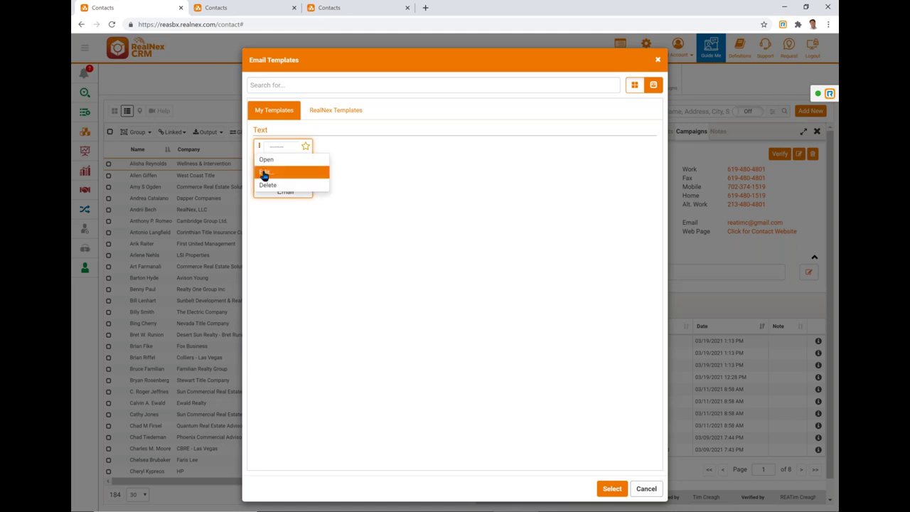
{"action": "left_click", "coordinate": [336, 295]}
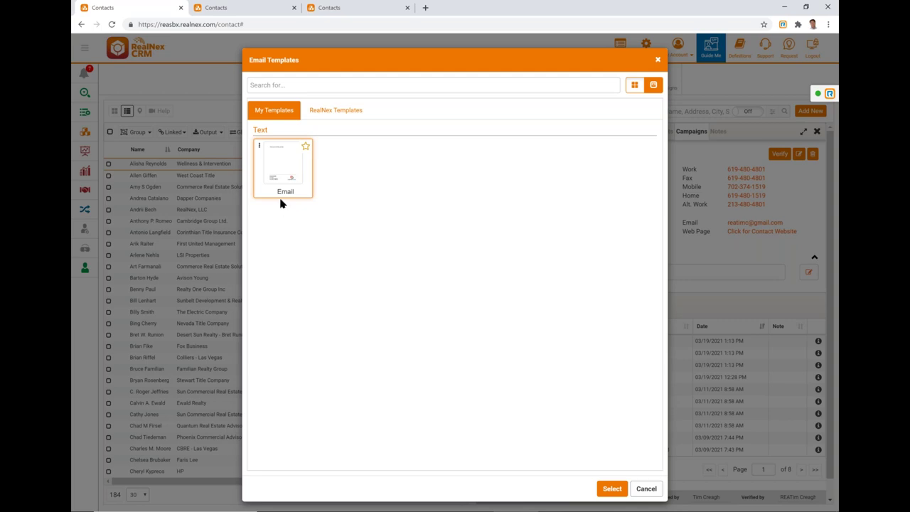
{"action": "left_click", "coordinate": [259, 146]}
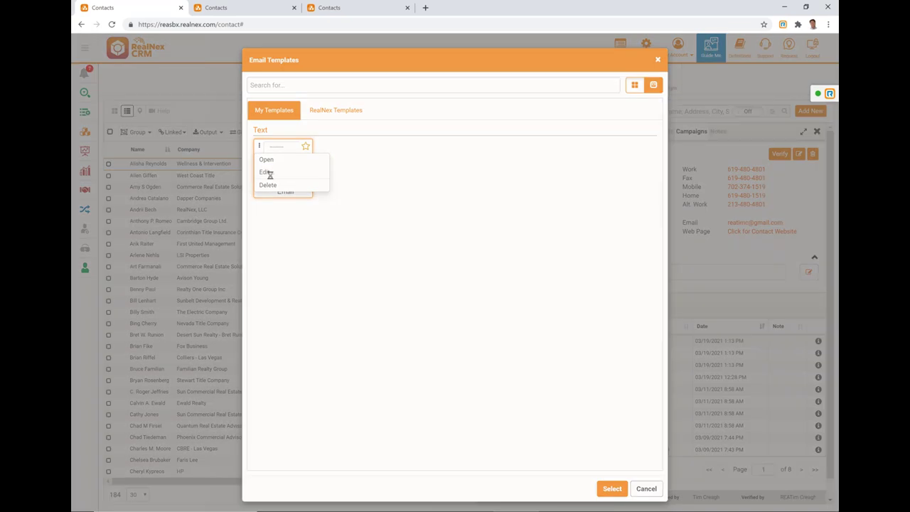
{"action": "left_click", "coordinate": [266, 173]}
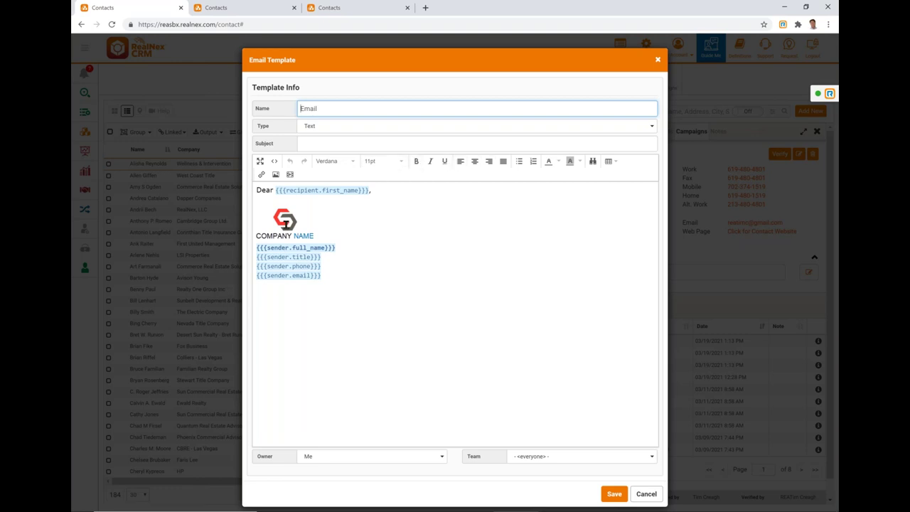
Step: Select the placeholder COMPANY NAME logo image in the template body
{"action": "left_click", "coordinate": [285, 223]}
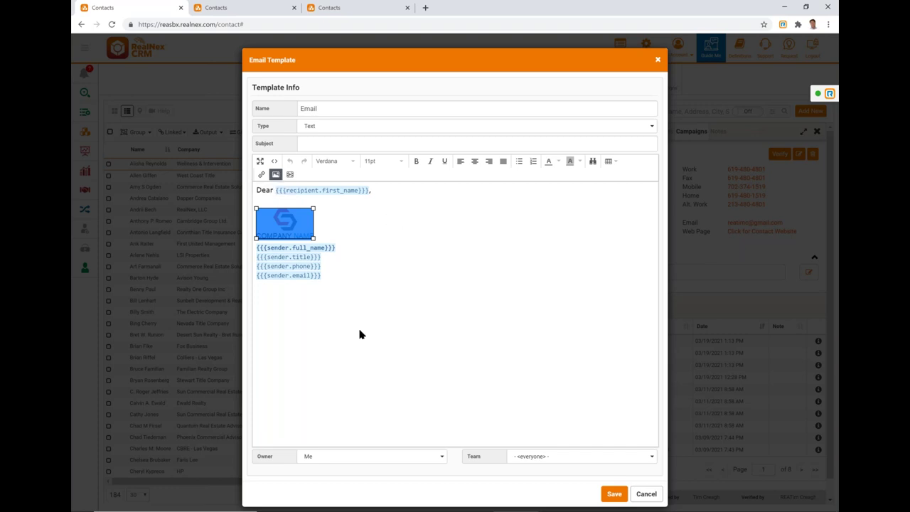
{"action": "left_click", "coordinate": [347, 304]}
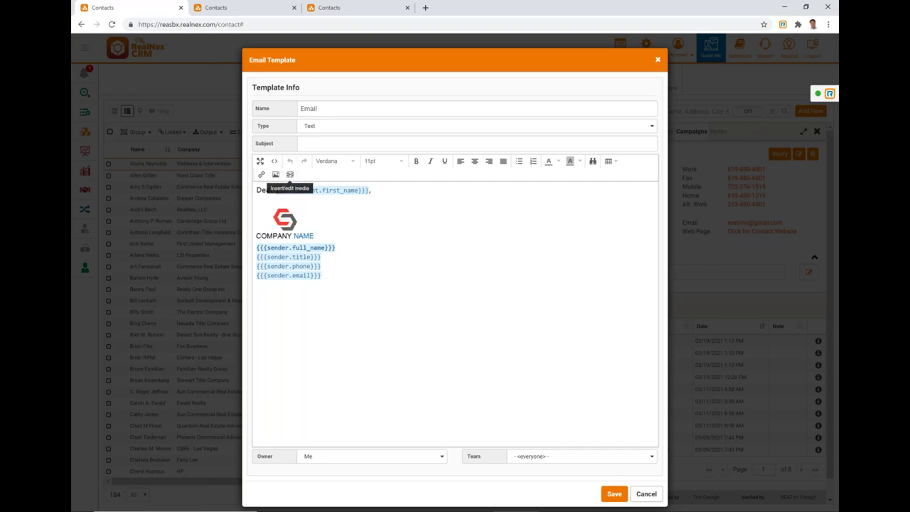
{"action": "left_click", "coordinate": [282, 223]}
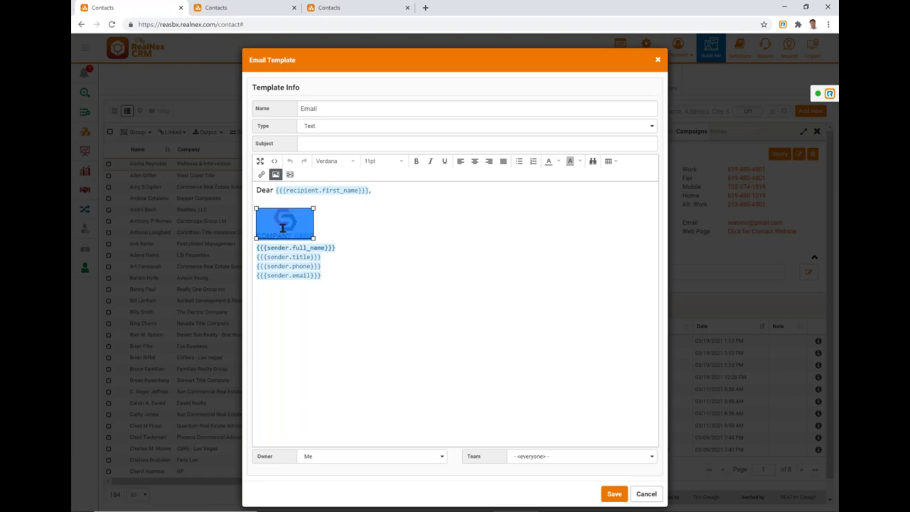
Step: Replace the selected logo with 'RealNex Logo (Color)' from the Insert/edit image list
{"action": "left_click", "coordinate": [276, 174]}
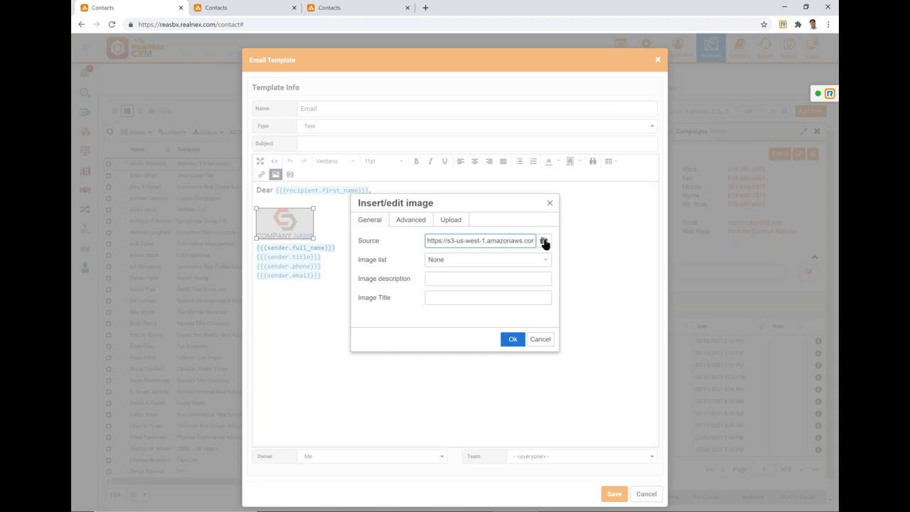
{"action": "left_click", "coordinate": [449, 261]}
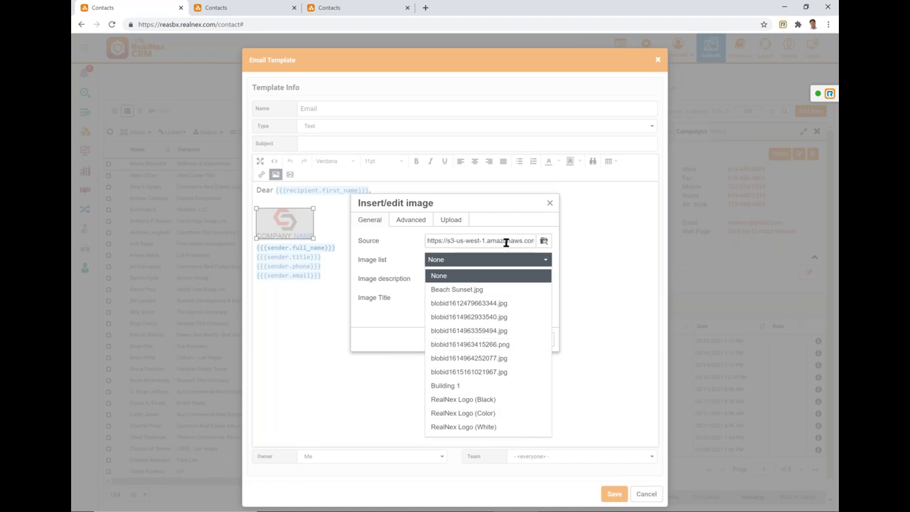
{"action": "left_click", "coordinate": [461, 413]}
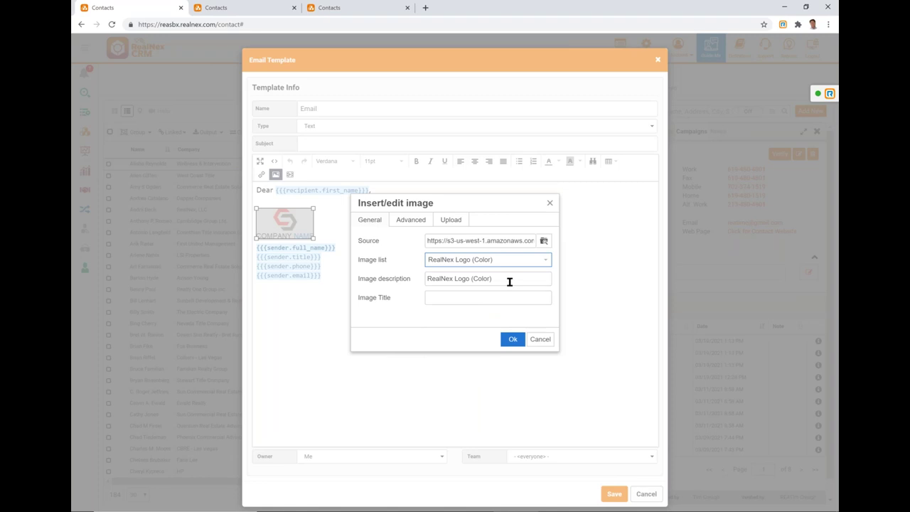
{"action": "key", "text": "Tab"}
{"action": "left_click", "coordinate": [452, 297]}
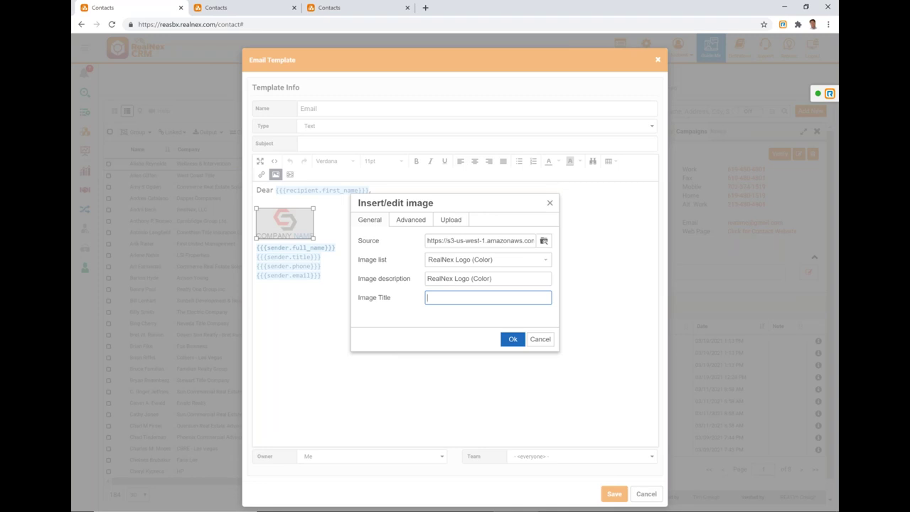
{"action": "left_click", "coordinate": [513, 339]}
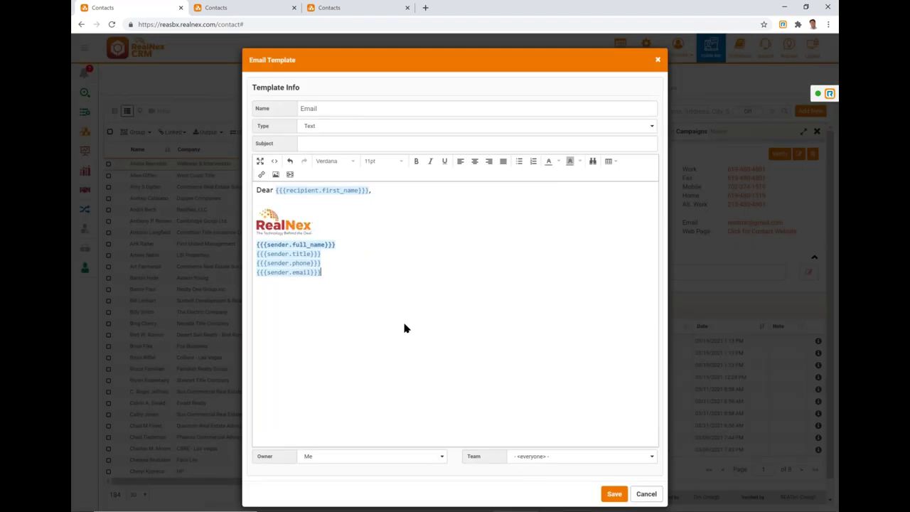